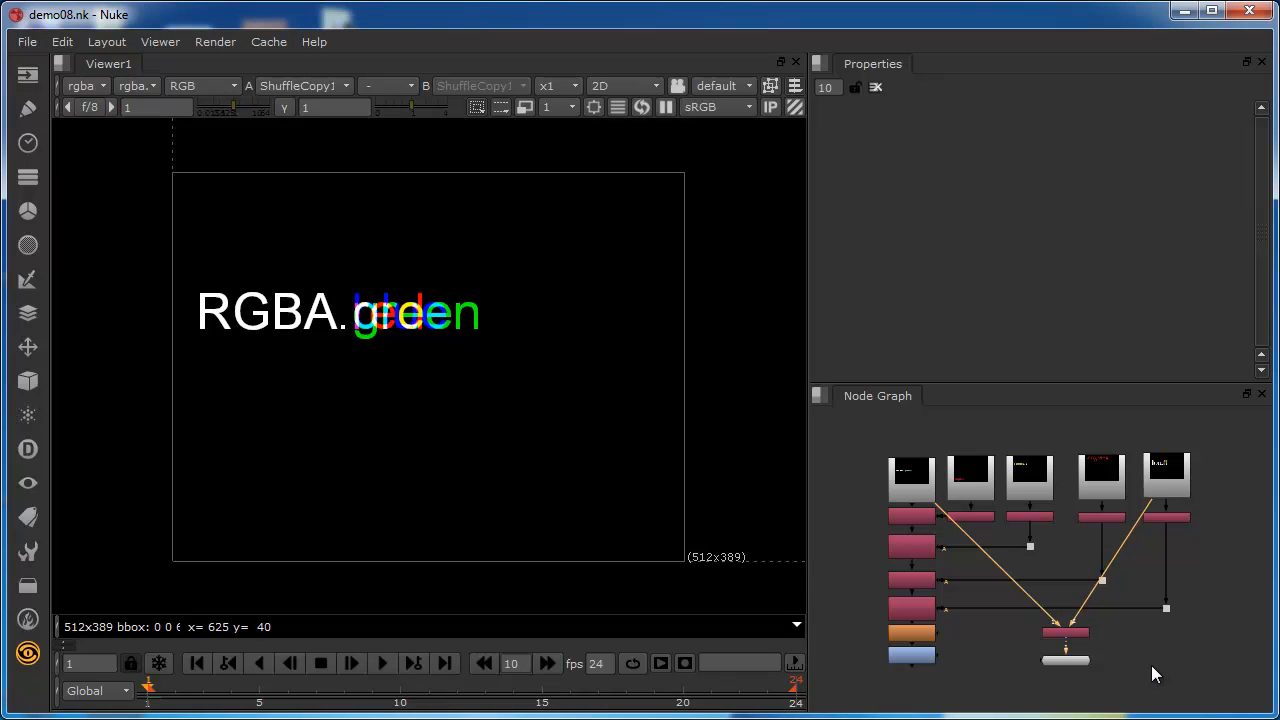
Add a ChannelMerge node to the node graph and place it beside ShuffleCopy1.
click(27, 176)
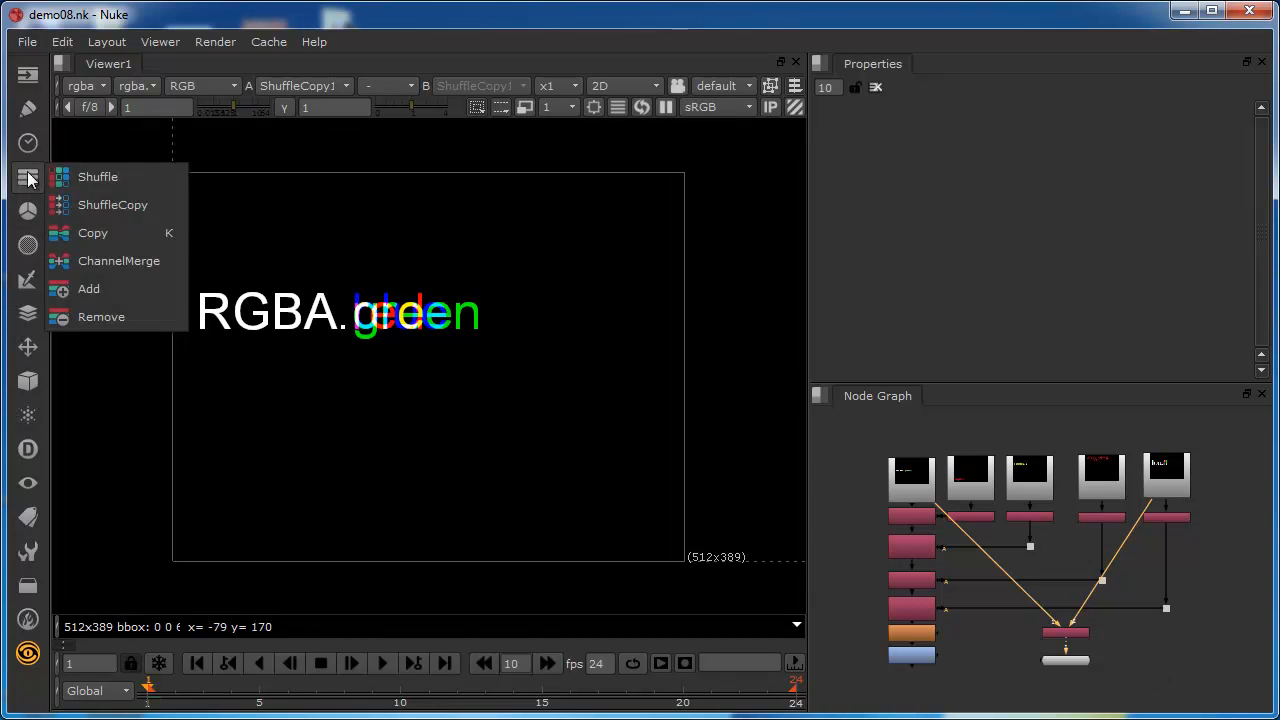
click(95, 259)
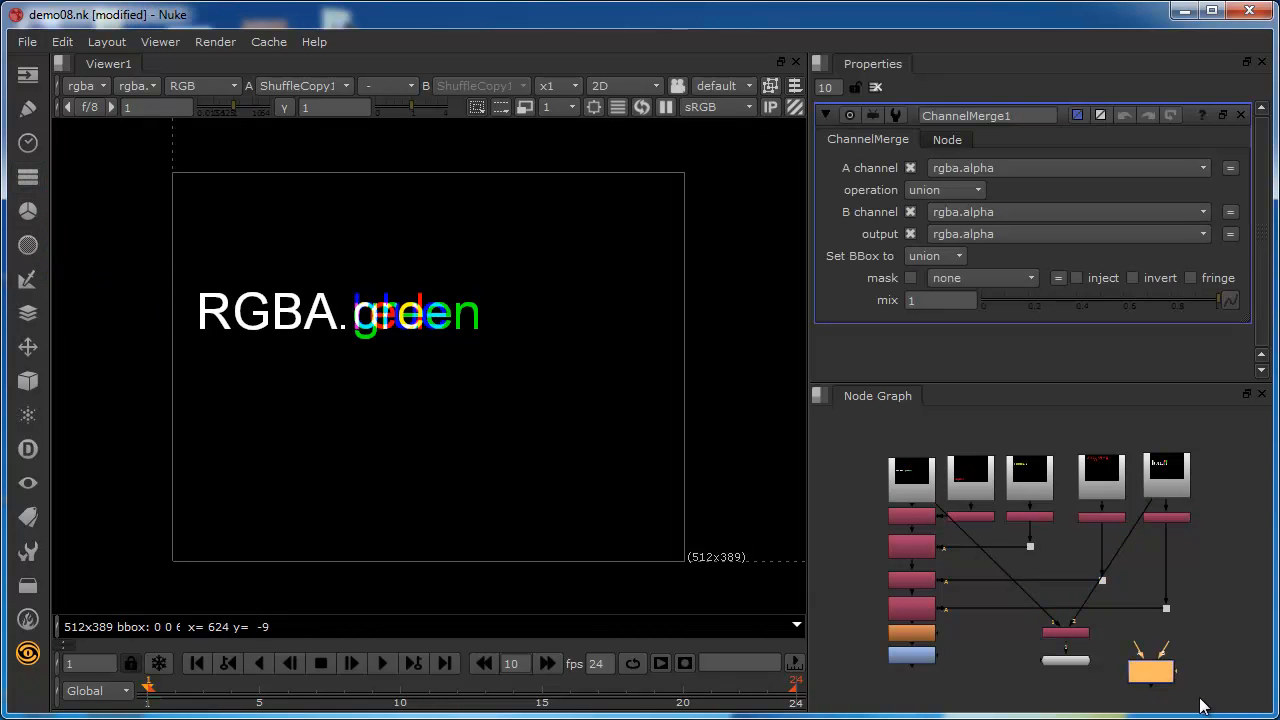
drag(1162, 677, 1164, 664)
scroll(1168, 659, up, 5)
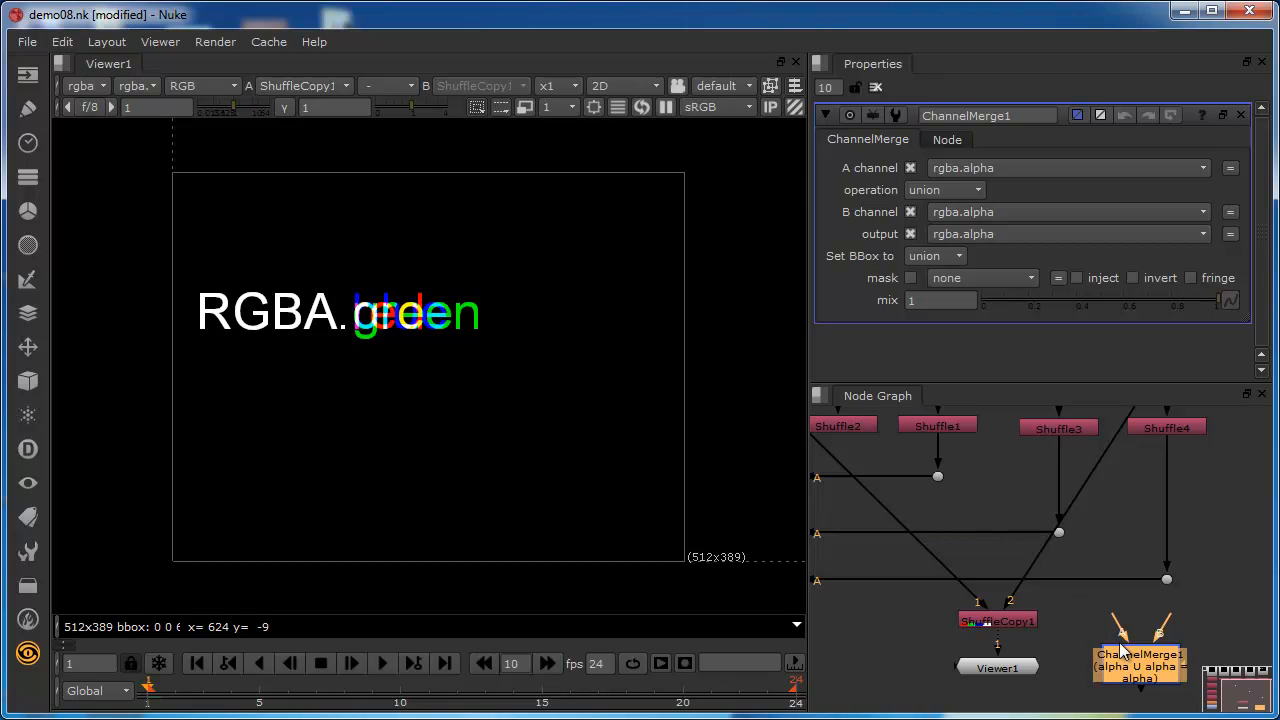
drag(1133, 678, 1129, 658)
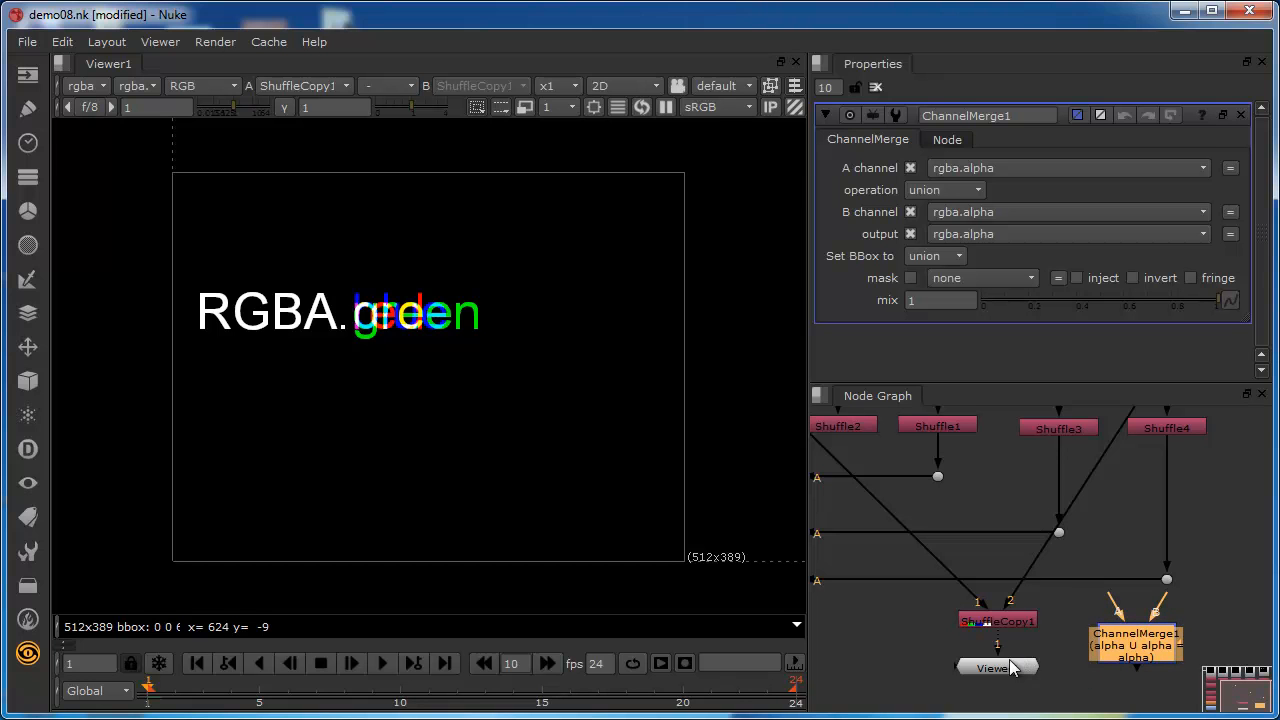
Connect Viewer1 to ChannelMerge1 and move both nodes to the other side of ShuffleCopy1.
drag(998, 650, 1145, 697)
drag(1135, 650, 894, 658)
drag(1137, 700, 891, 706)
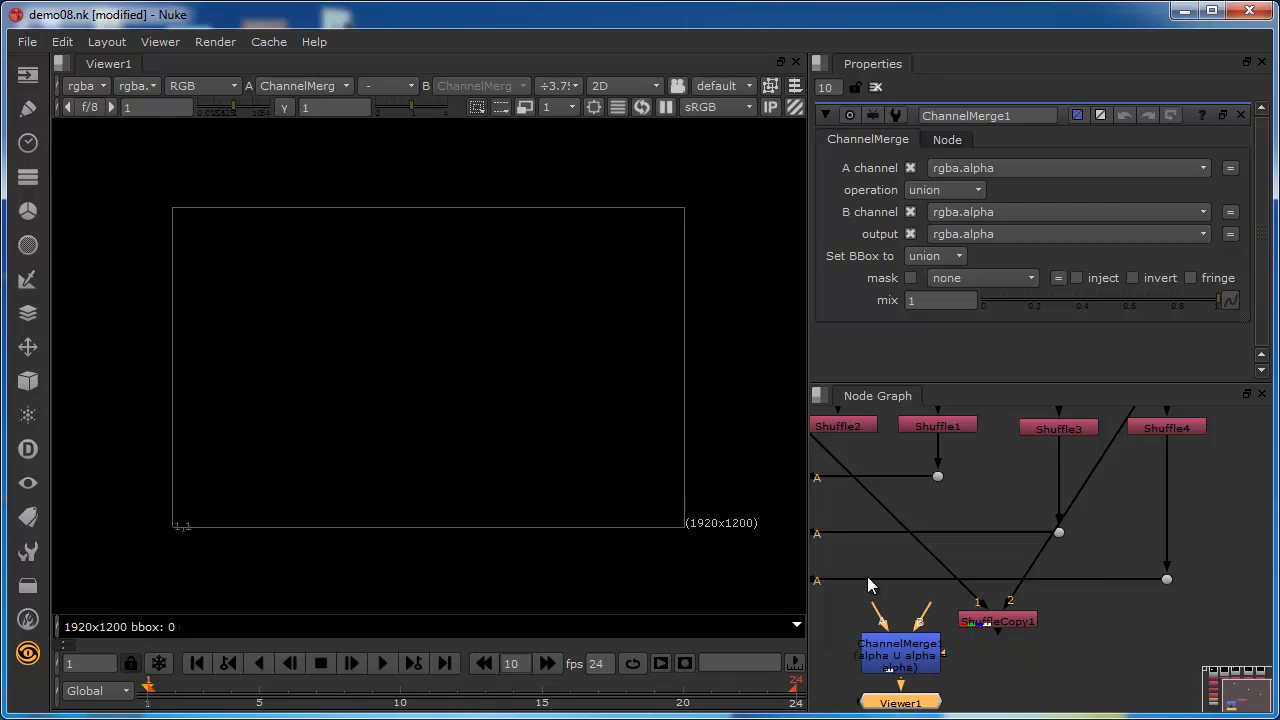
Connect ChannelMerge1's A input to the RGBA Read node and its B input to Read5 (foo.0001.tif), keeping Viewer1 aligned beneath it.
middle_drag(885, 558, 1071, 600)
drag(1064, 656, 924, 424)
drag(1106, 662, 1205, 425)
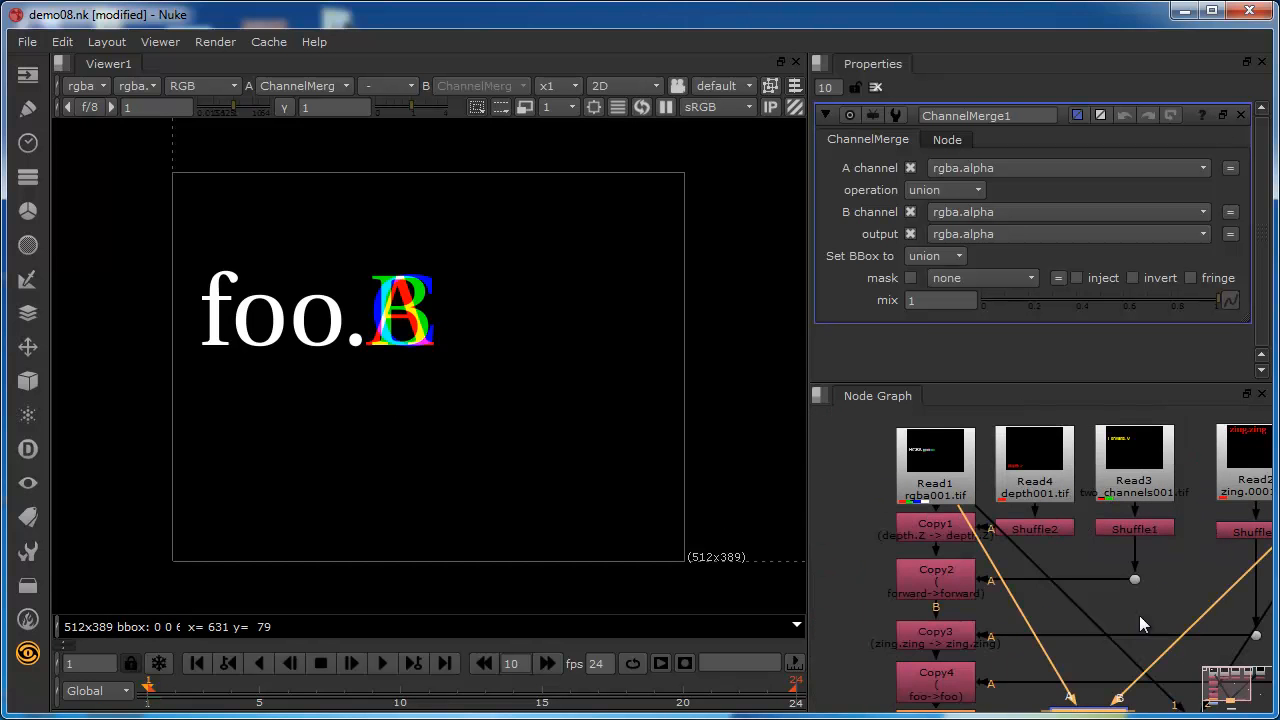
middle_drag(1139, 615, 1046, 486)
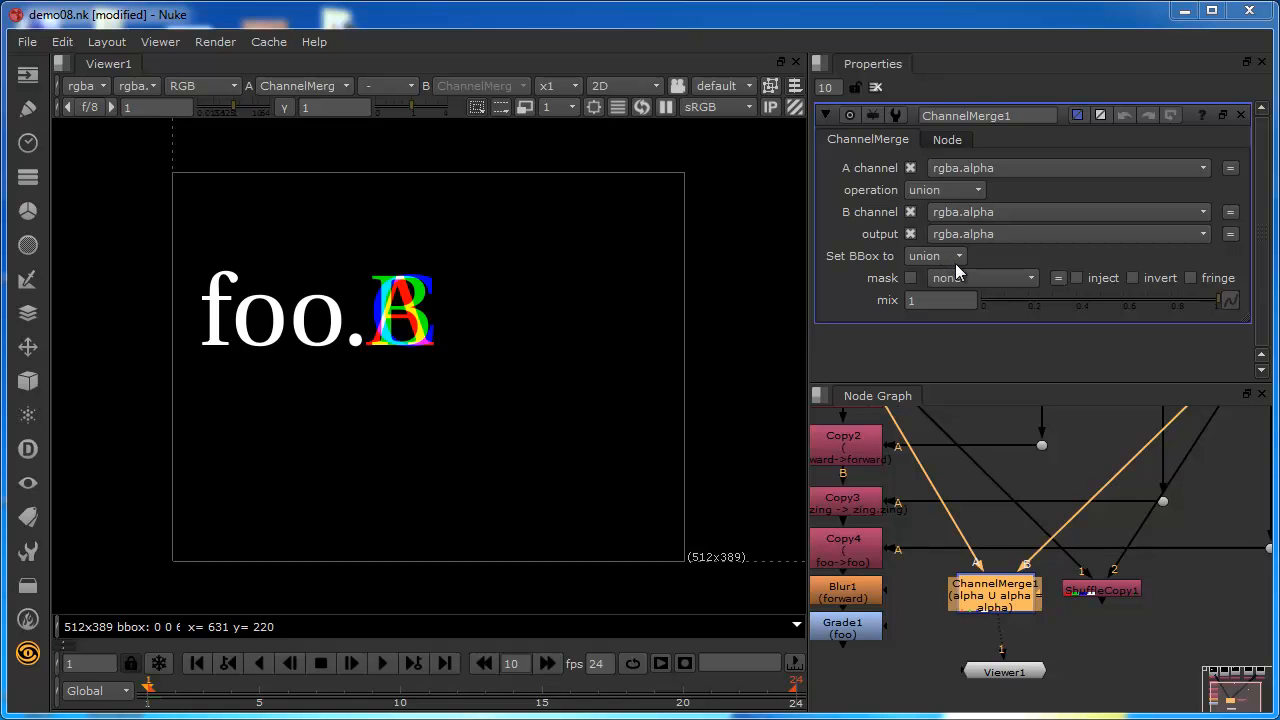
click(1006, 676)
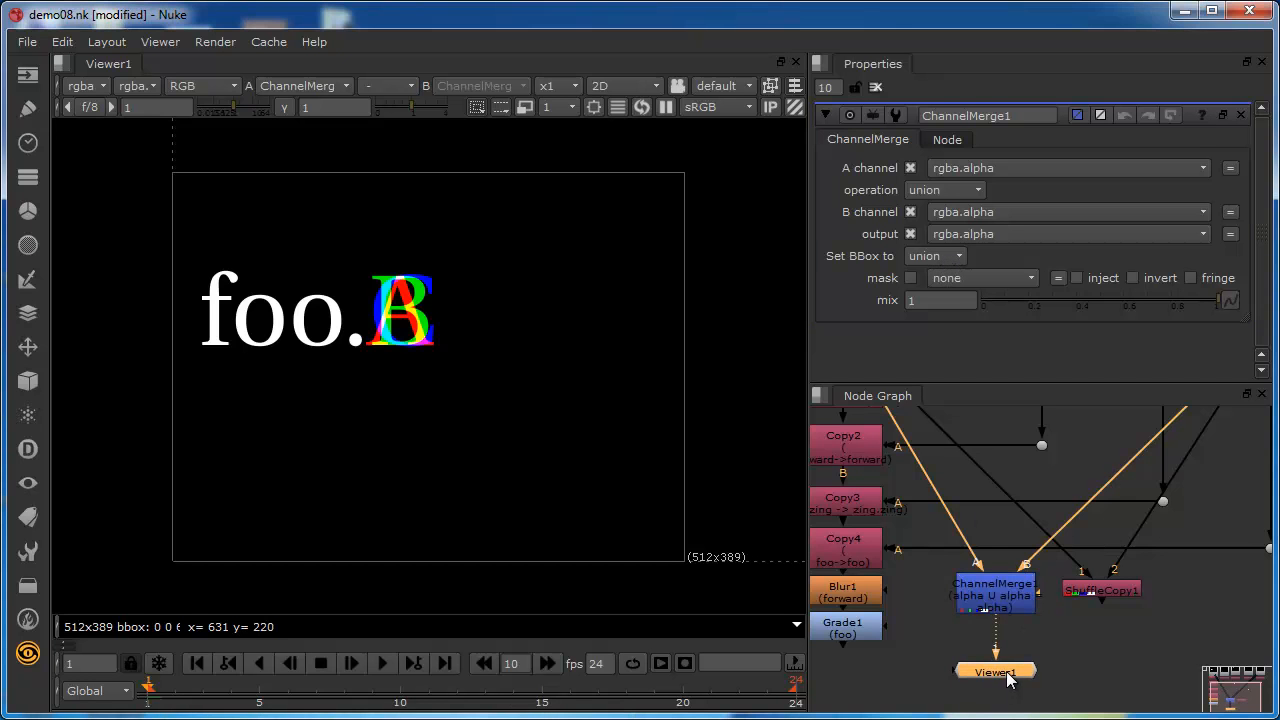
Choose union as the ChannelMerge1 operation and display the alpha channel in the viewer.
click(977, 189)
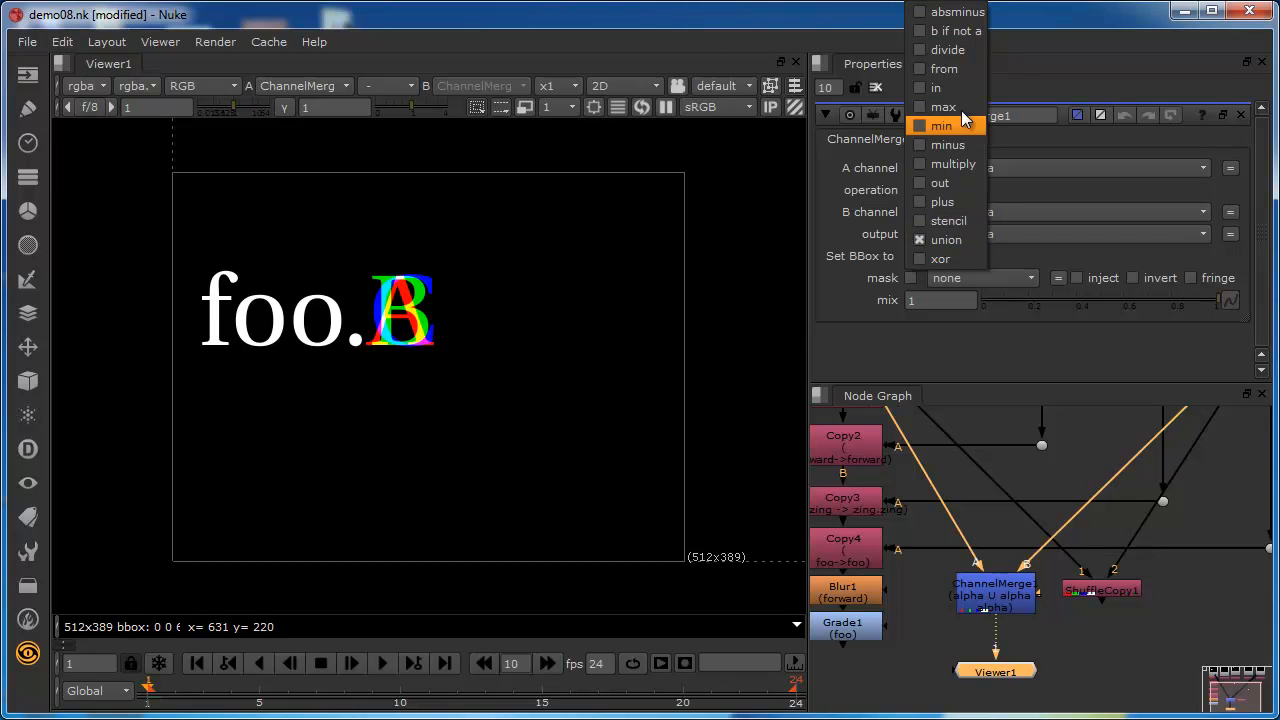
click(946, 241)
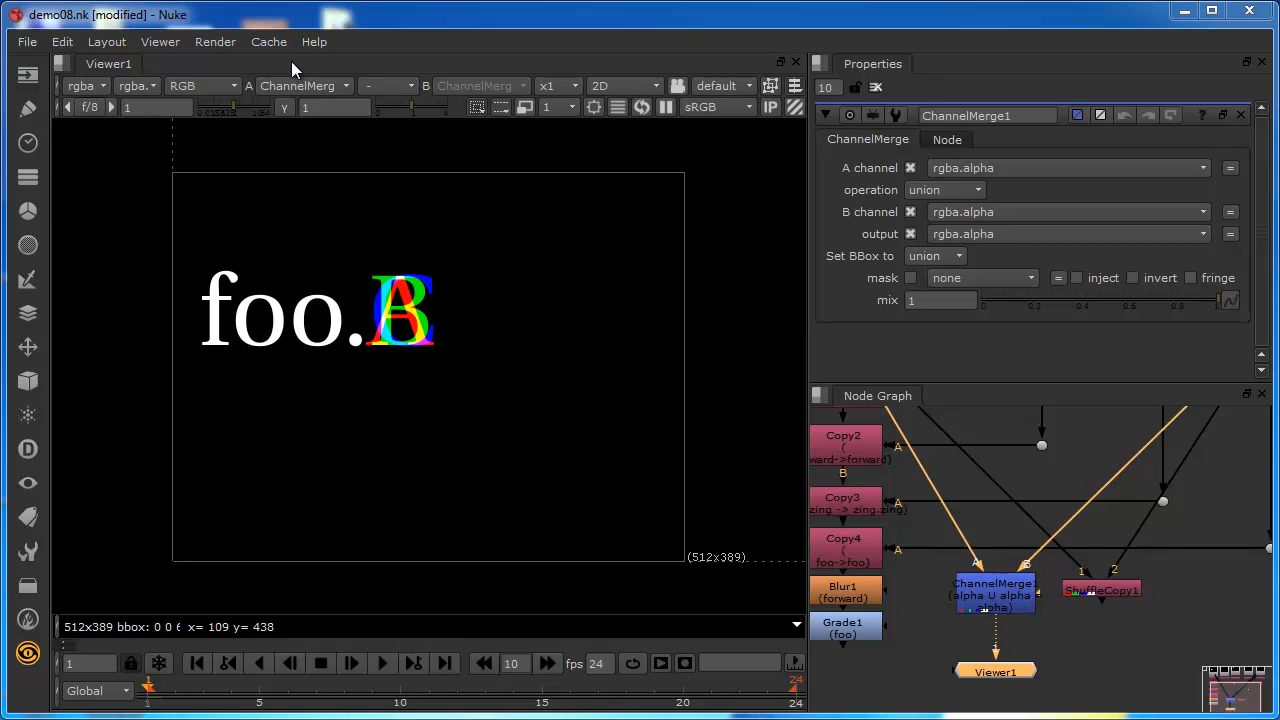
click(216, 85)
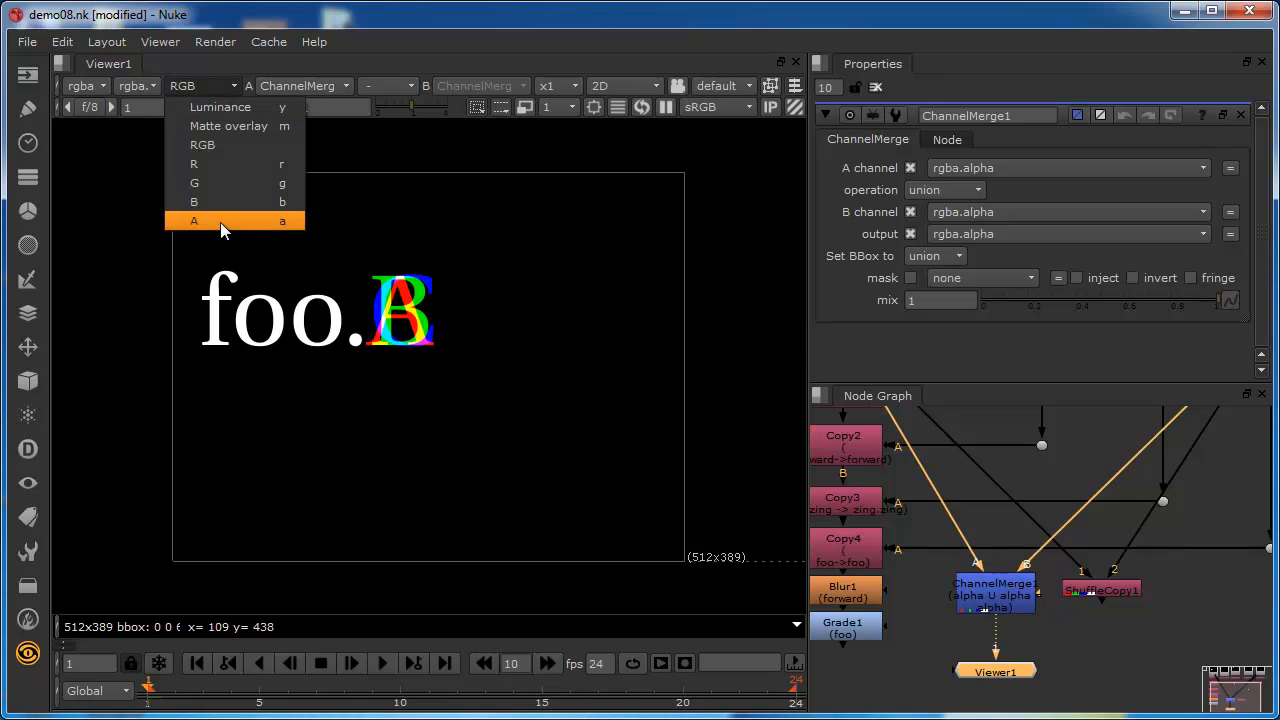
click(219, 217)
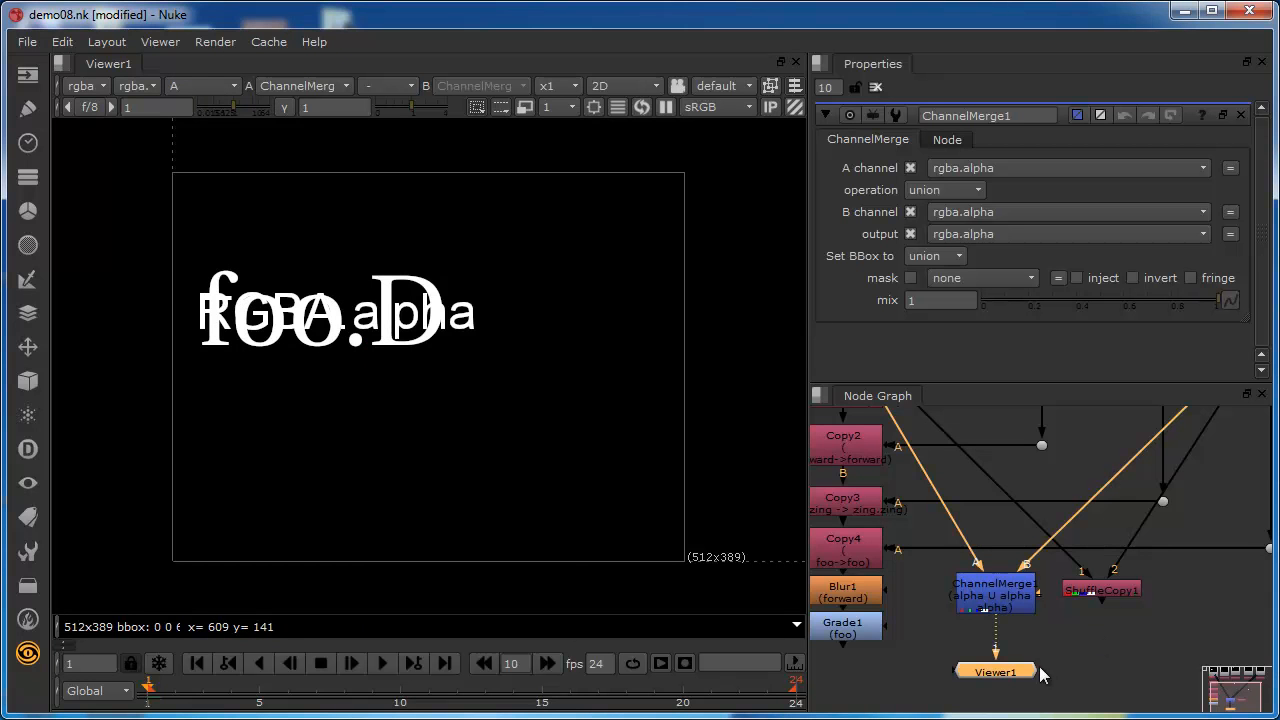
Insert a Transform node after the foo Read node and move it to free space beside the node tree.
scroll(945, 508, down, 2)
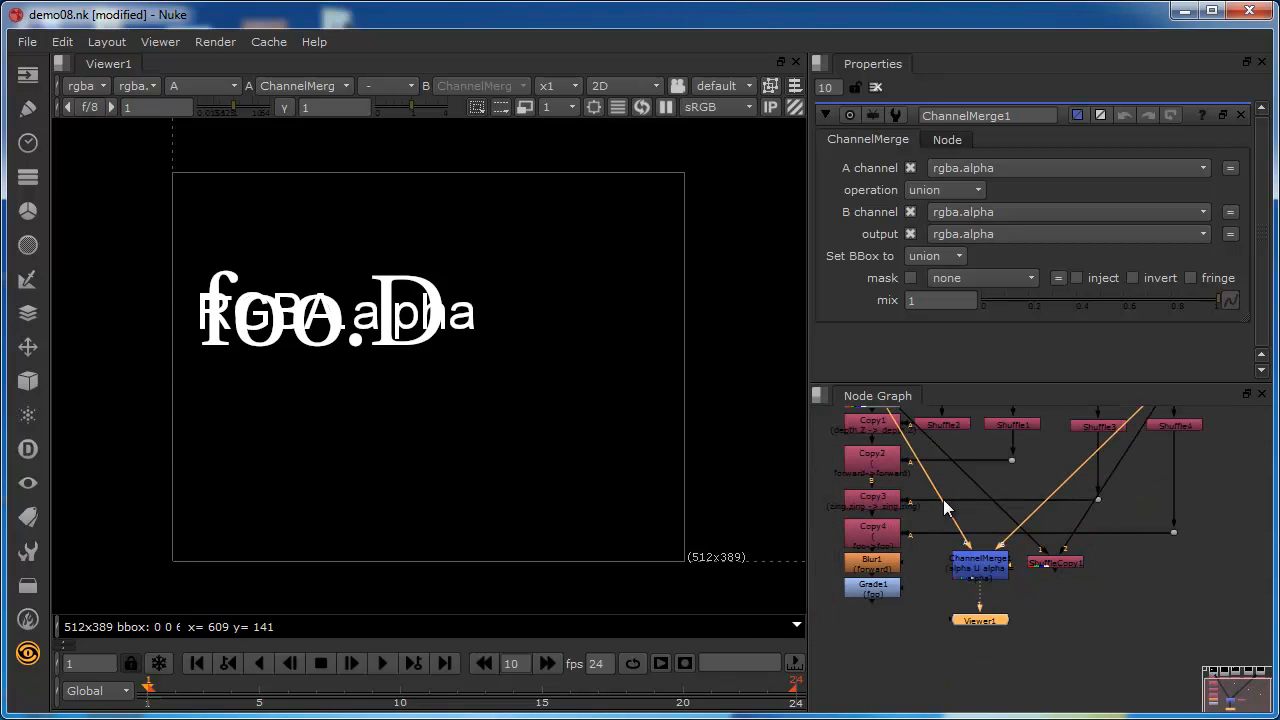
scroll(945, 508, down, 1)
click(1141, 413)
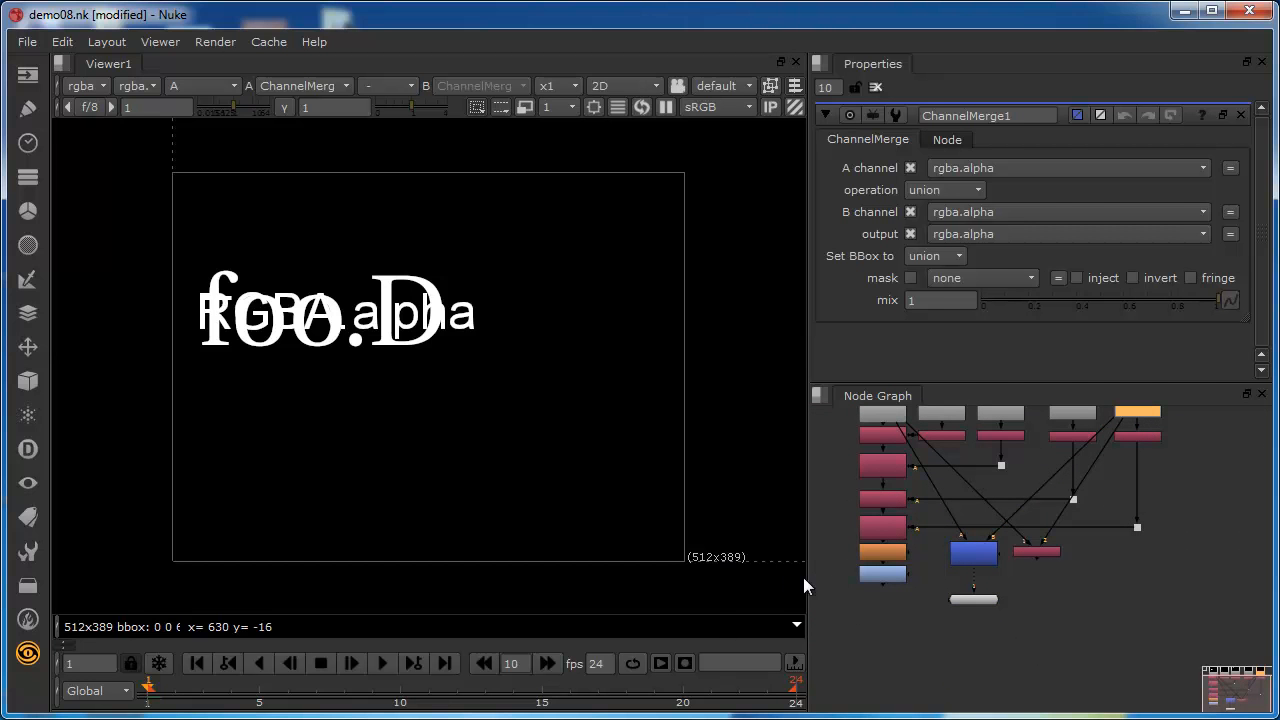
key(t)
drag(1131, 425, 1209, 550)
Set the Transform's Y translate to 87 to shift the foo image upward.
click(1002, 175)
text(3)
key(Return)
key(Up)
key(Up)
key(Up)
key(Up)
key(Up)
key(Up)
key(Up)
key(Up)
key(Up)
key(Up)
key(Up)
key(Up)
key(Up)
key(Up)
key(Up)
key(Up)
key(Up)
key(Up)
key(Up)
key(Up)
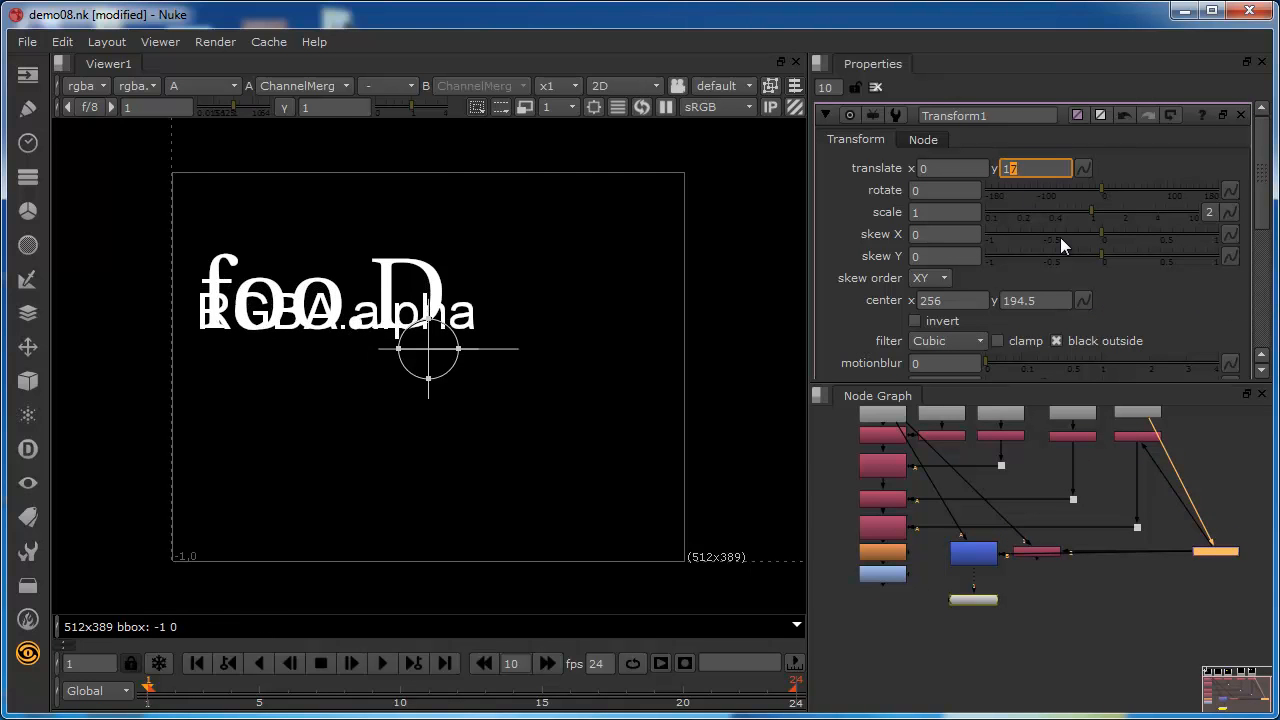
key(Up)
key(Up)
key(Up)
key(Up)
key(Up)
key(Up)
key(Up)
key(Up)
key(Up)
key(Up)
key(Up)
key(Up)
key(Up)
key(Up)
key(Up)
key(Up)
key(Up)
key(Up)
key(Up)
key(Up)
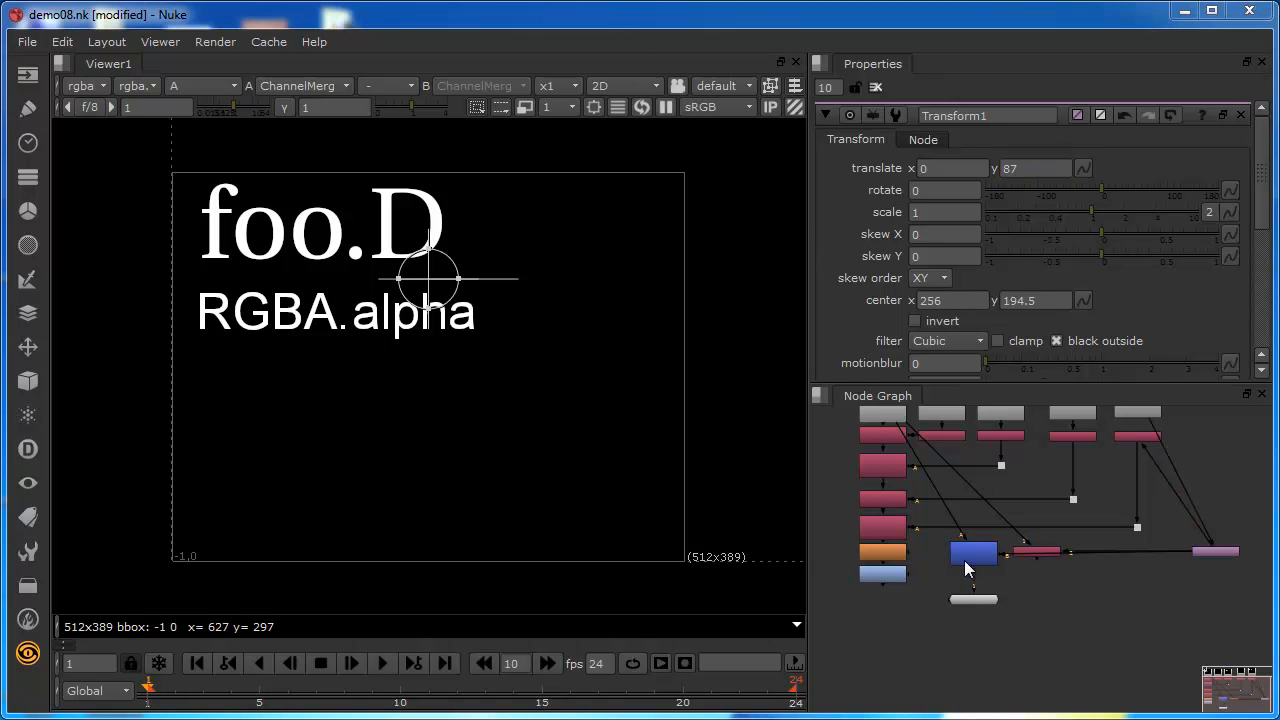
Open ChannelMerge1's properties and limit the number of open property panels to 1.
scroll(1013, 565, up, 4)
scroll(896, 504, up, 2)
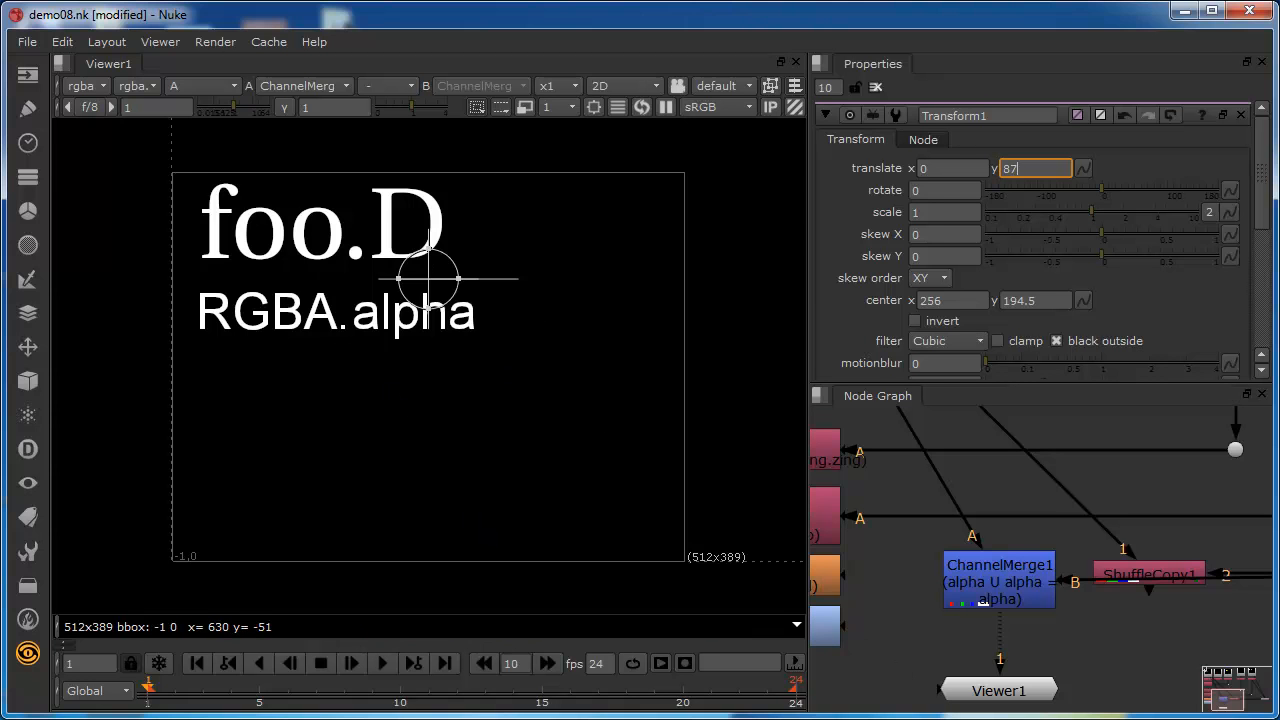
double_click(990, 580)
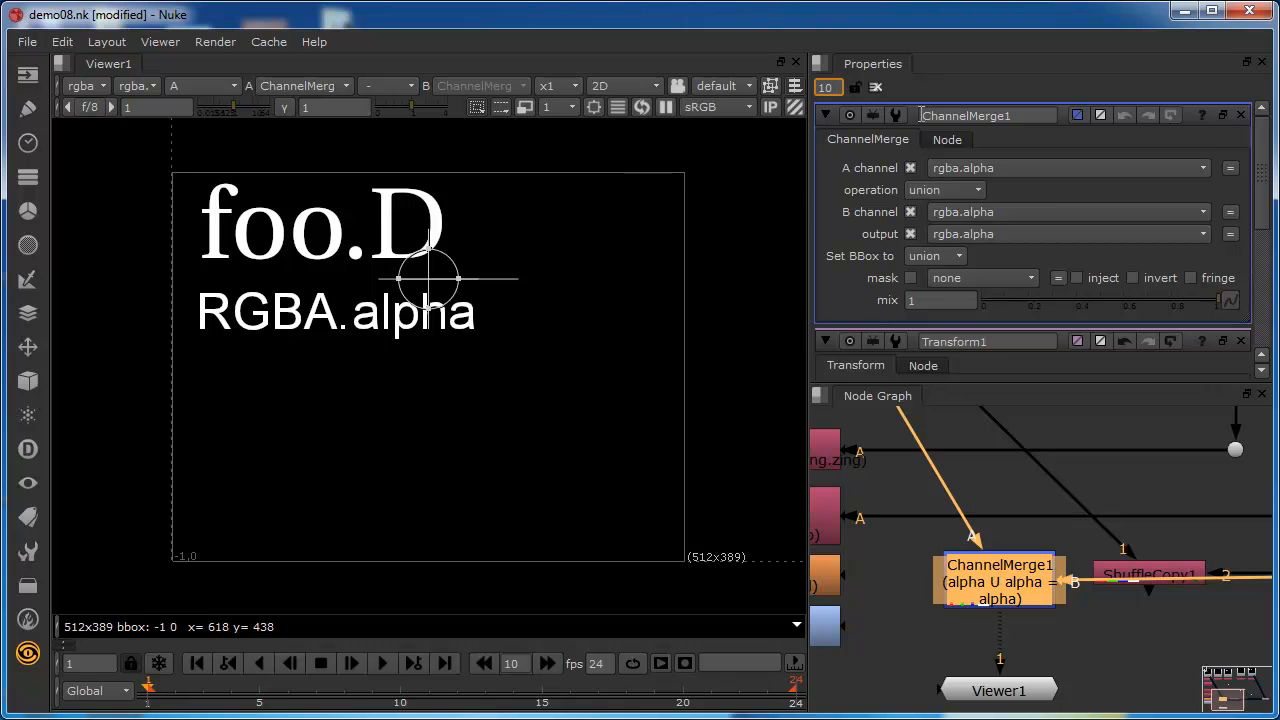
key(BackSpace)
Set ChannelMerge1's A channel to rgba.green and its B channel to rgba.red.
click(984, 168)
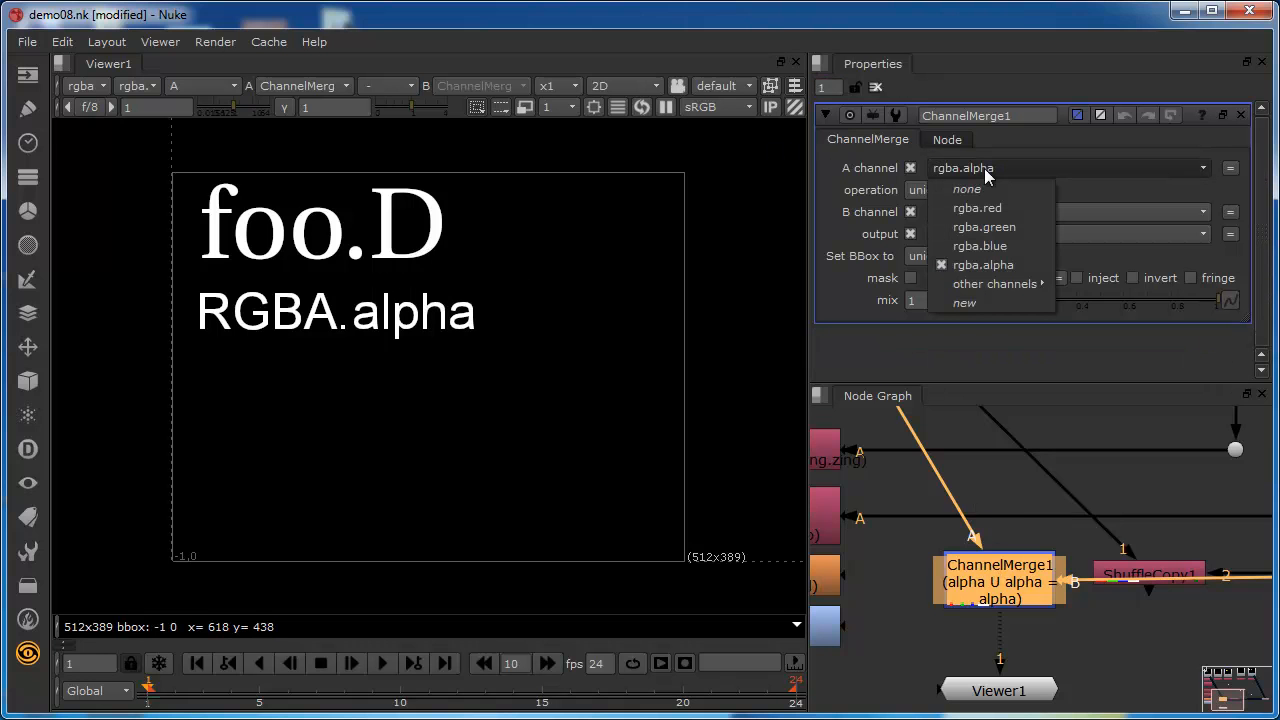
click(998, 229)
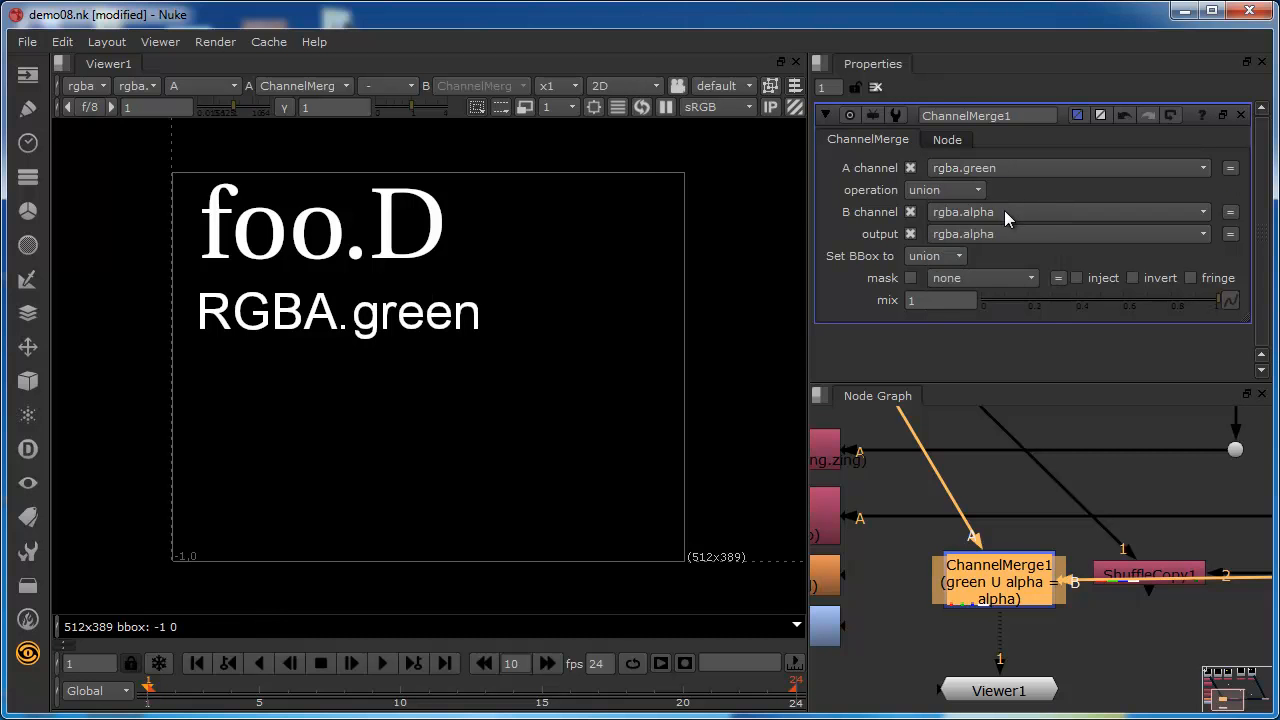
click(1004, 210)
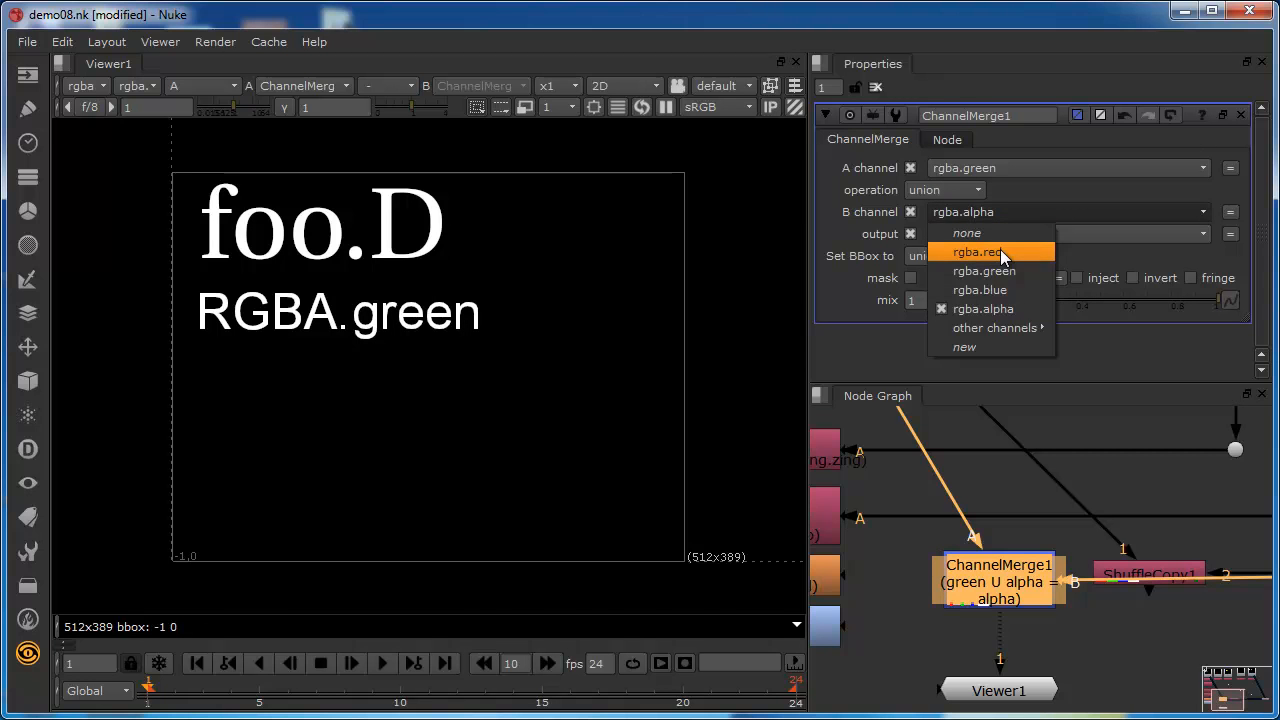
click(1000, 253)
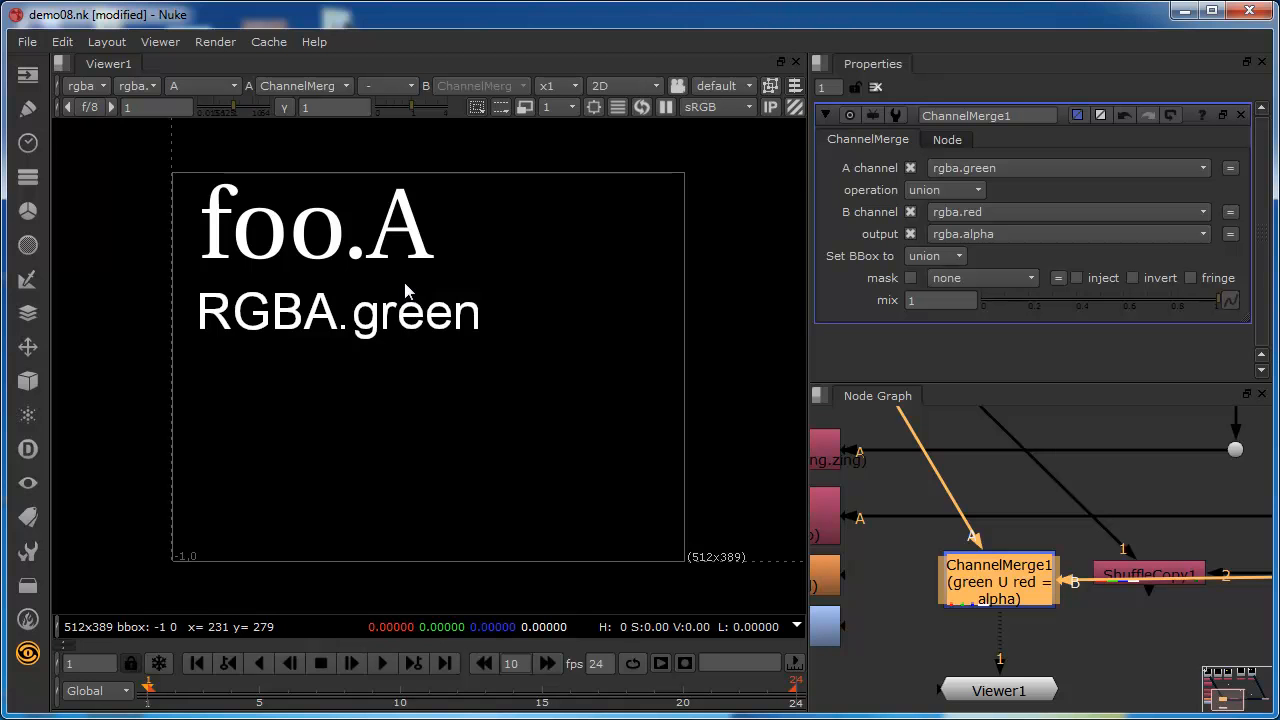
Move the ChannelMerge1 node slightly closer to Viewer1, leaving its A channel at rgba.green.
click(985, 168)
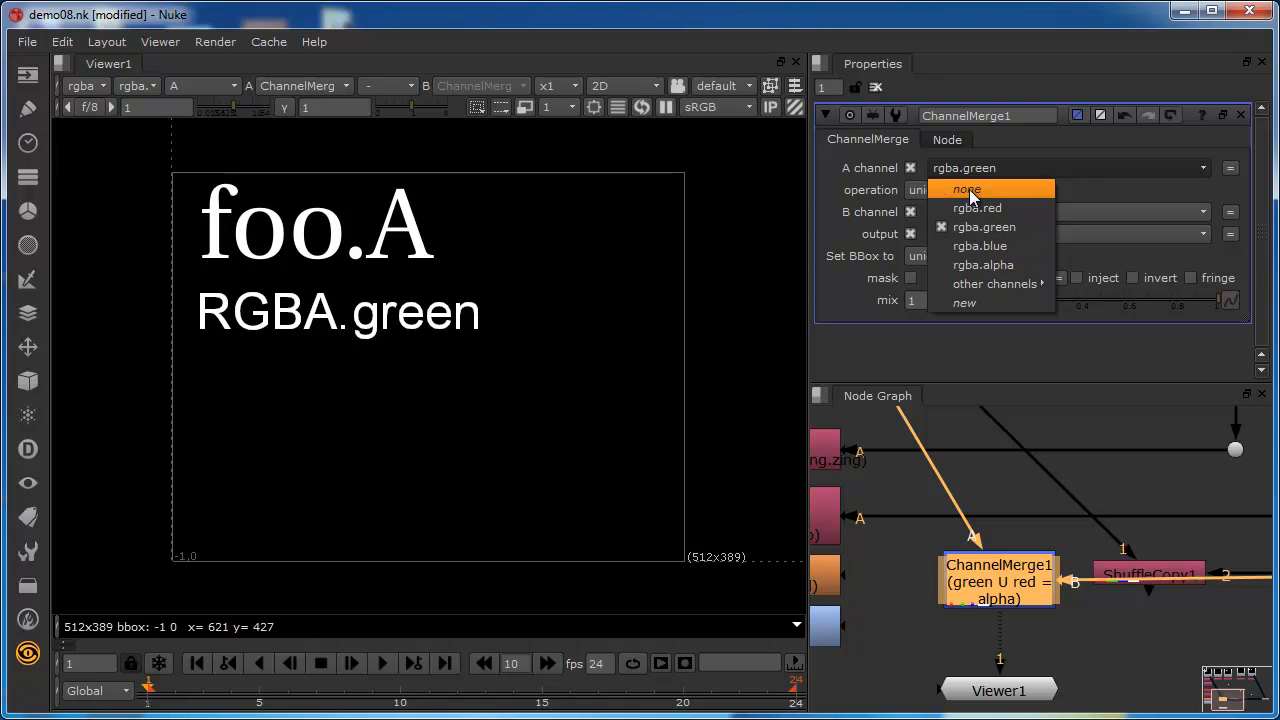
click(987, 170)
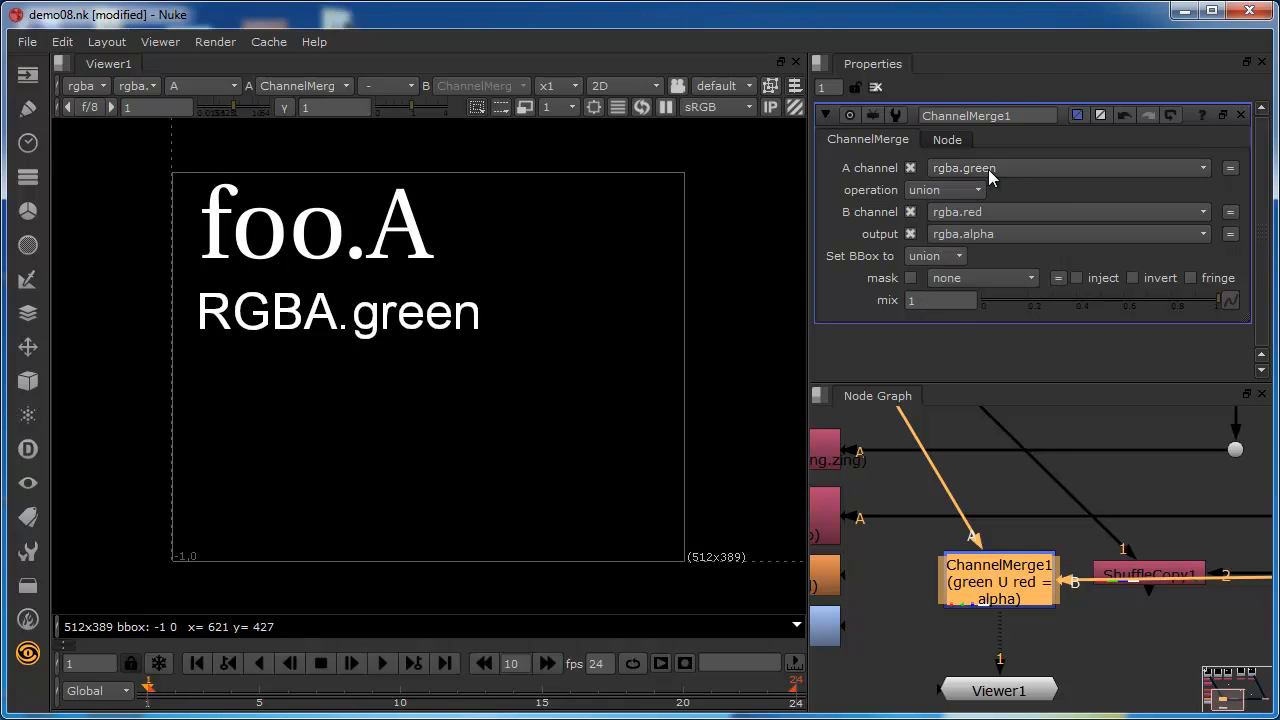
drag(977, 580, 979, 598)
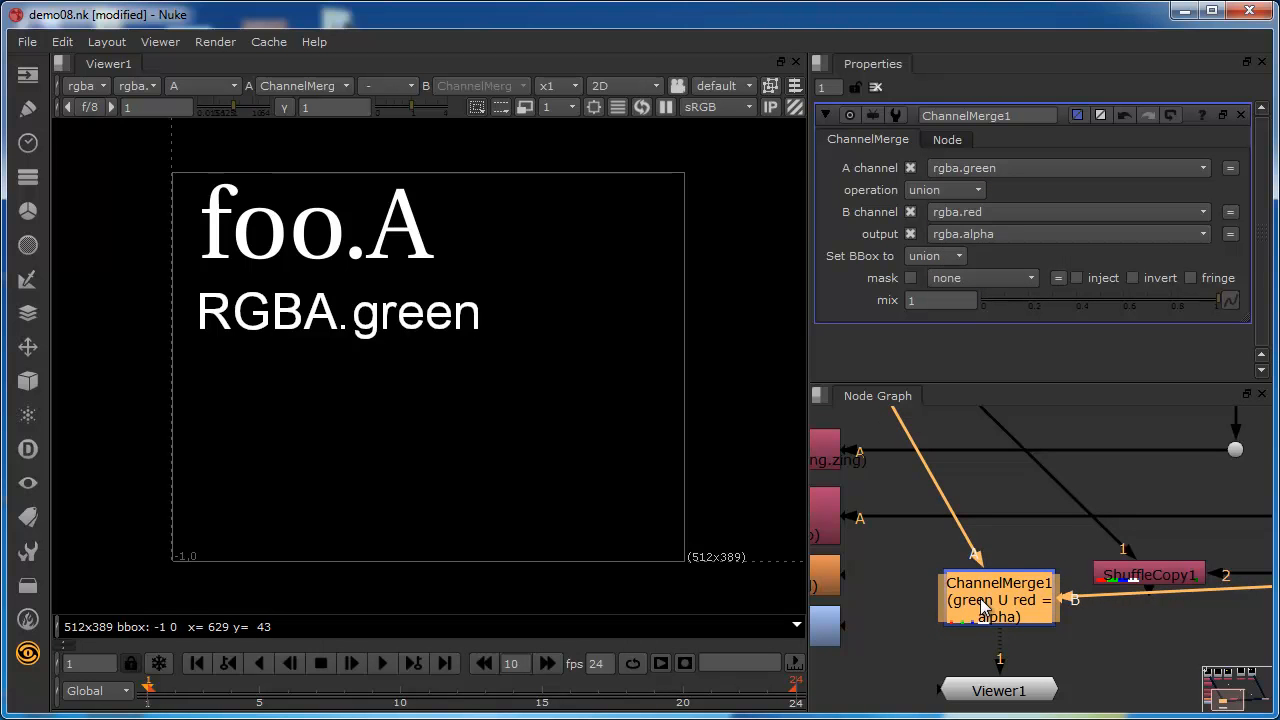